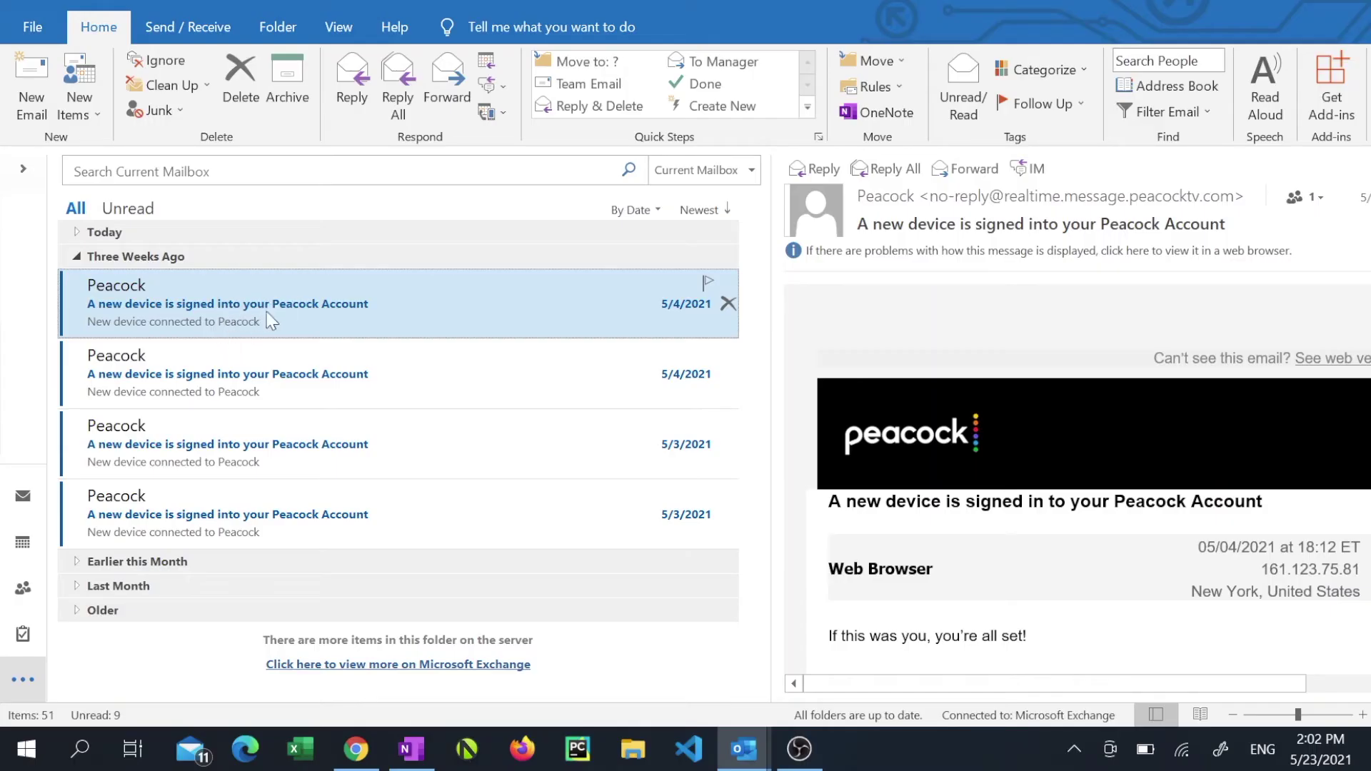
Select the second Peacock new-device email, leaving the first one marked as read
click(336, 365)
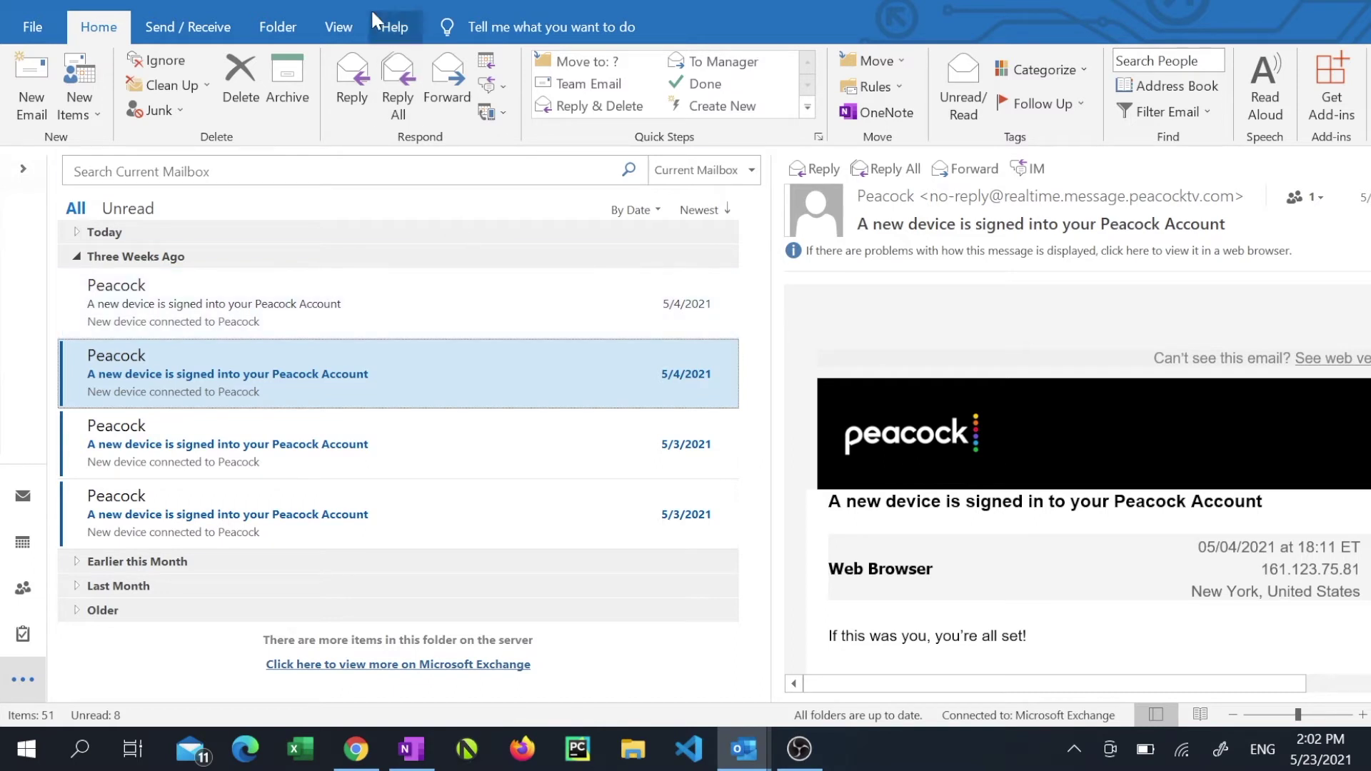
Uncheck 'Mark item as read when selection changes' in the Reading Pane options
click(342, 27)
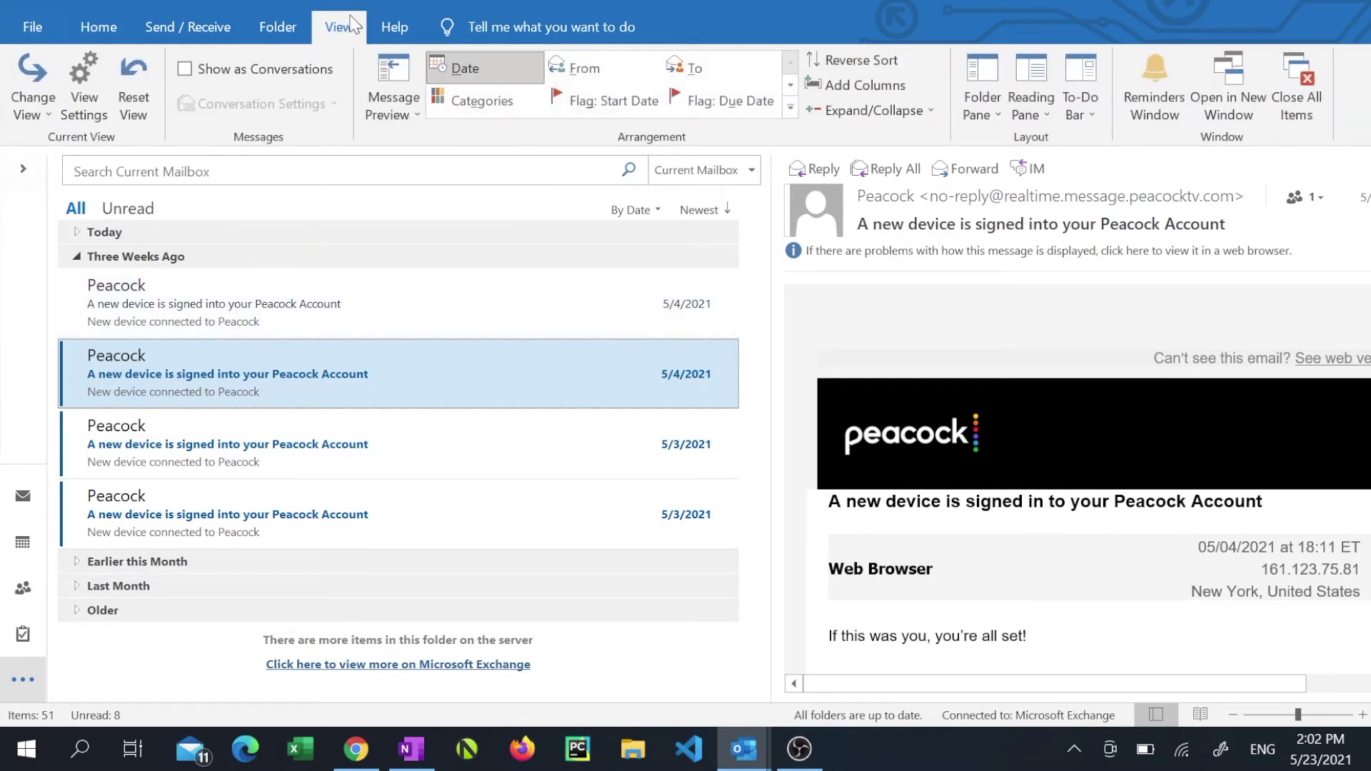
click(1037, 122)
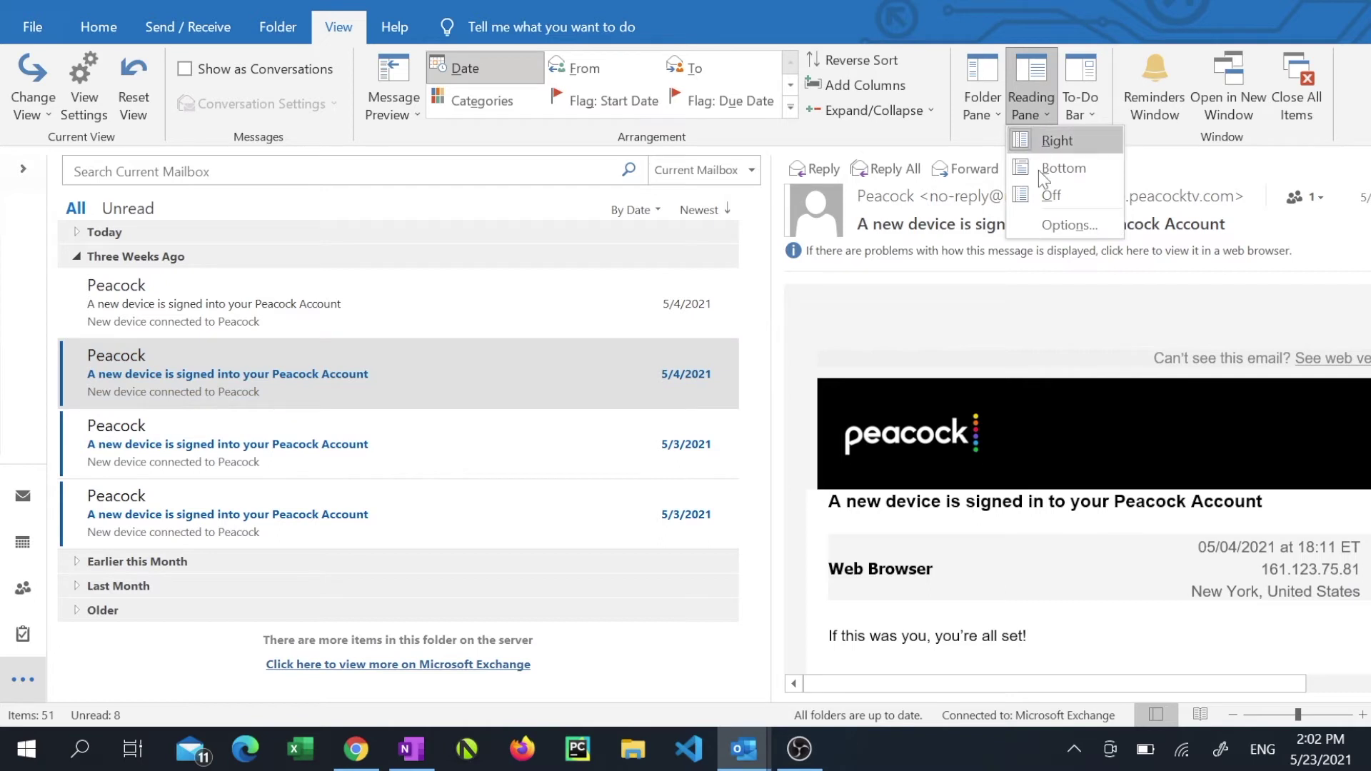
click(1039, 223)
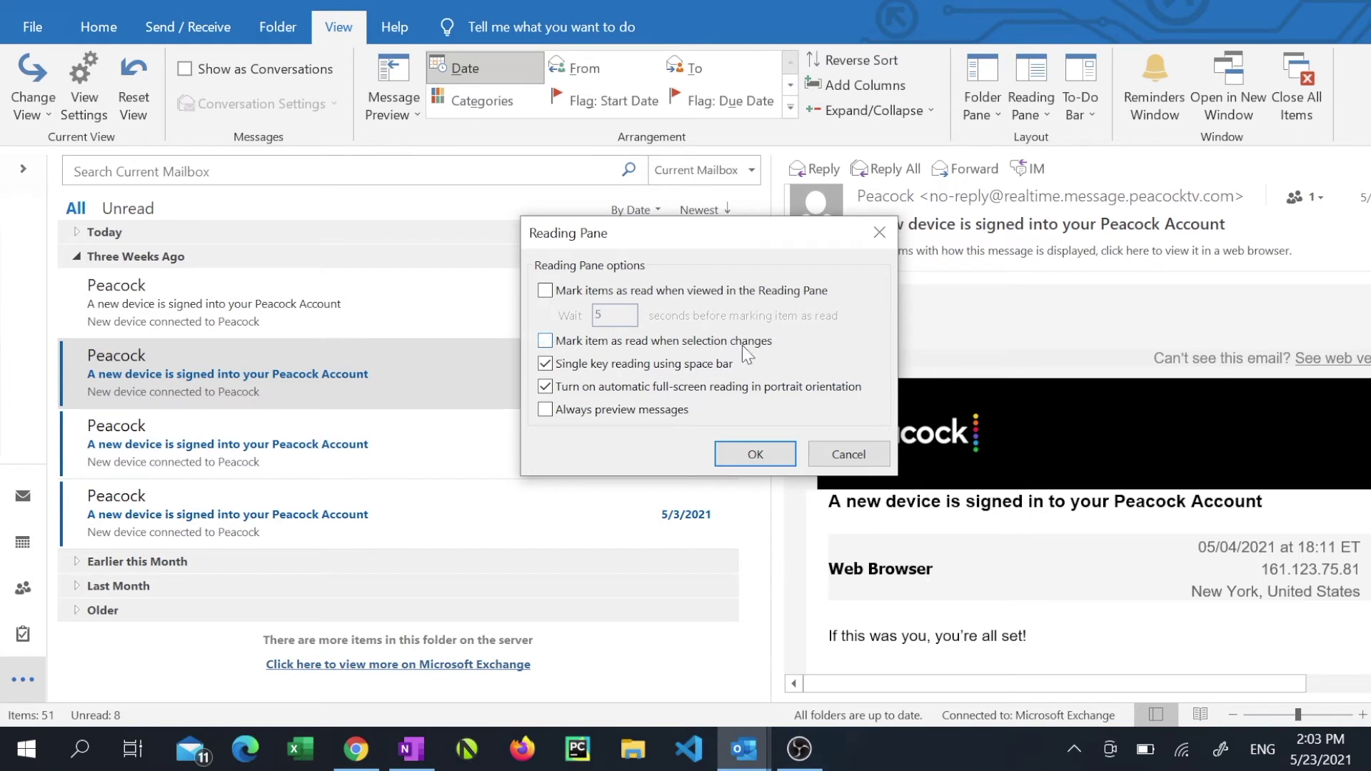
click(754, 457)
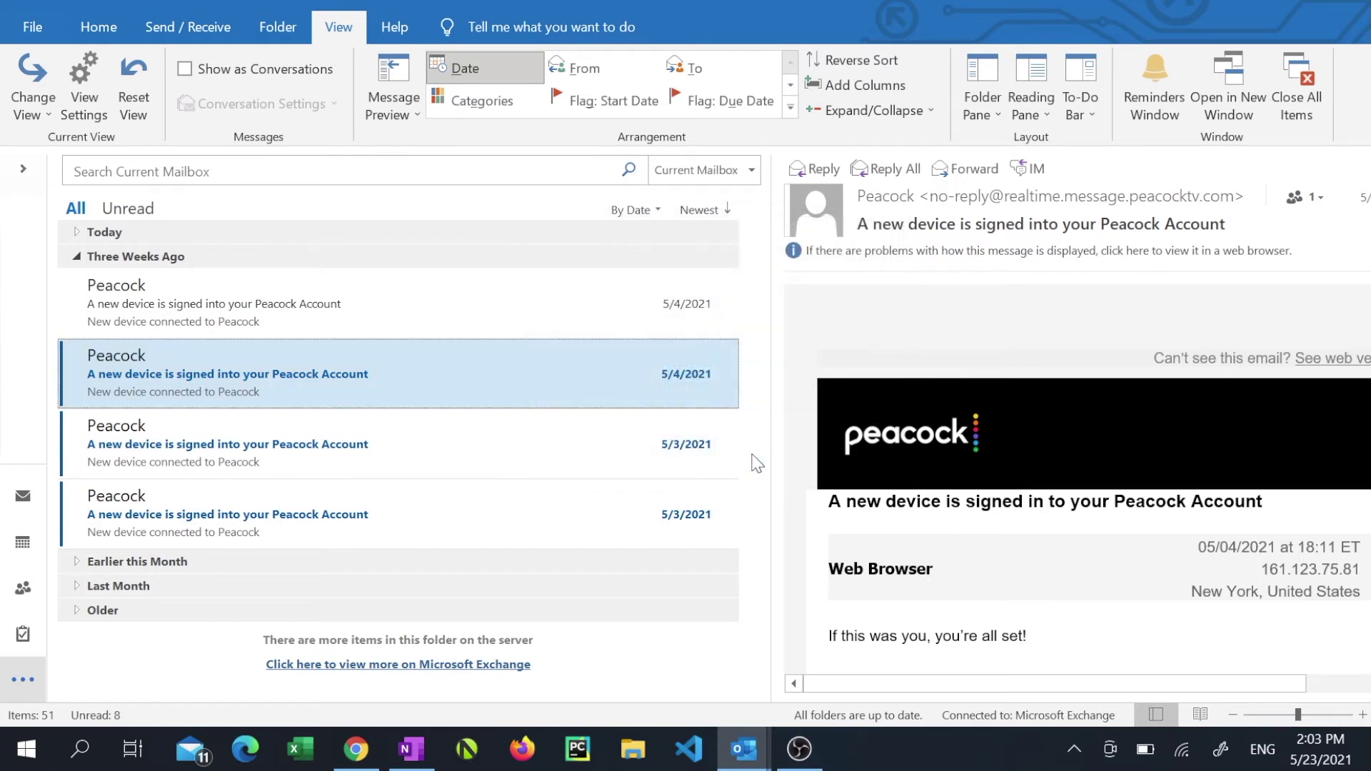
Preview the third and second Peacock emails, then open and close the second one
click(373, 443)
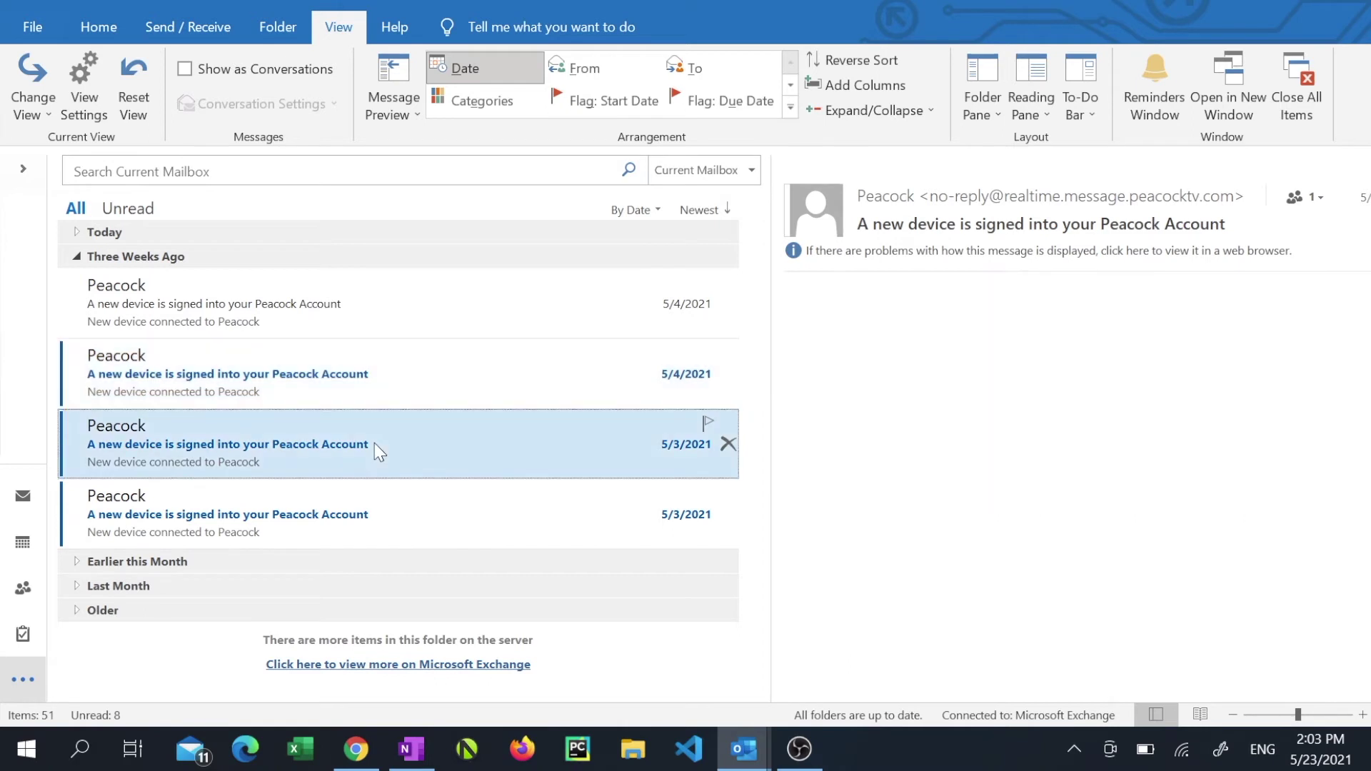
click(338, 373)
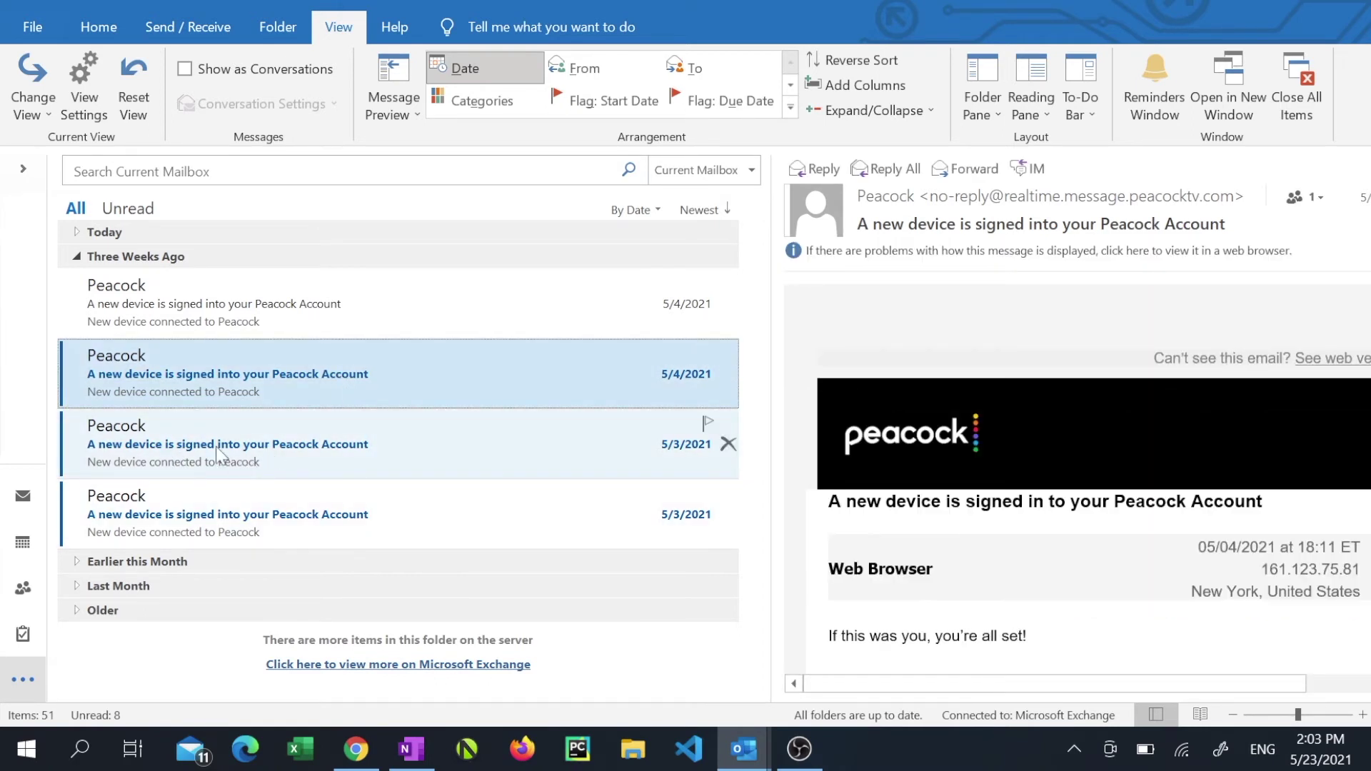
double_click(341, 384)
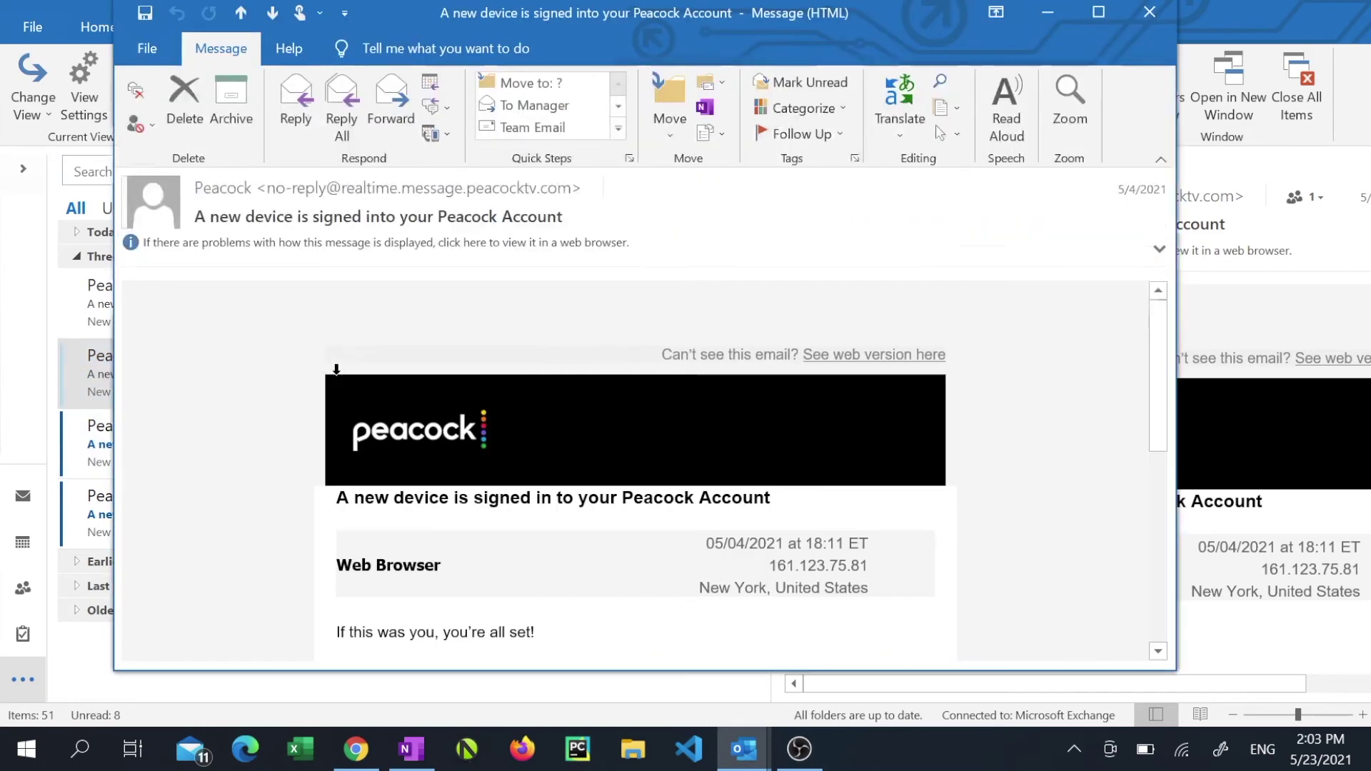
key(Escape)
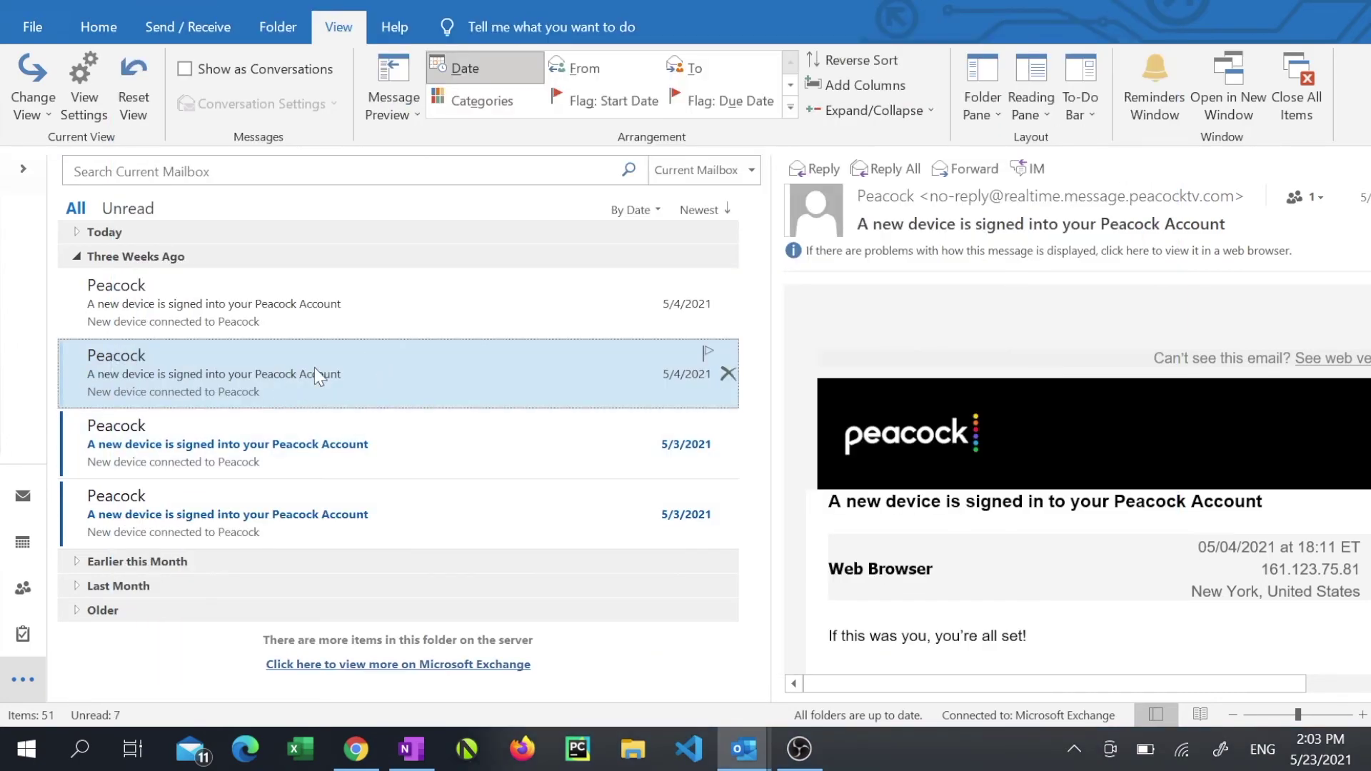